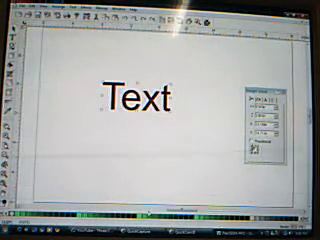
Fill the 'Text' lettering with green from the colour palette.
left_click(148, 212)
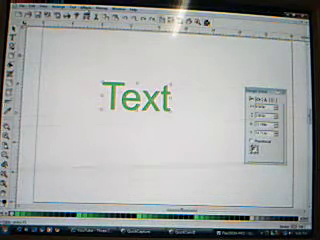
left_click(88, 9)
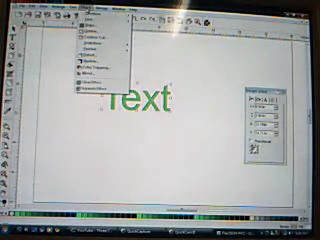
Add a default outline effect around the green 'Text' lettering.
left_click(92, 32)
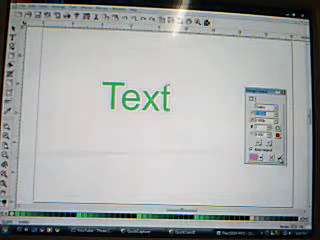
left_click(255, 157)
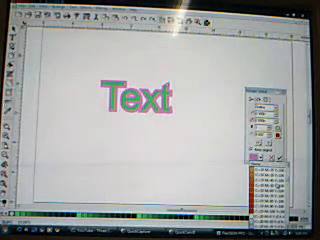
Make the Text outline solid red.
left_click(268, 175)
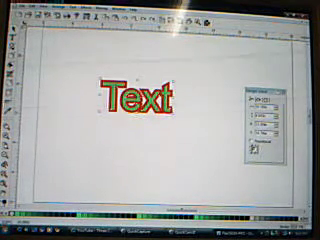
Add a blue outer outline around the red-outlined green Text.
left_click(88, 6)
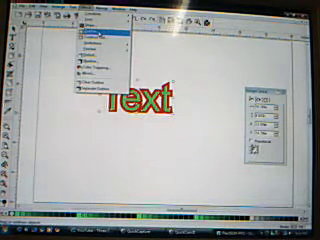
left_click(95, 30)
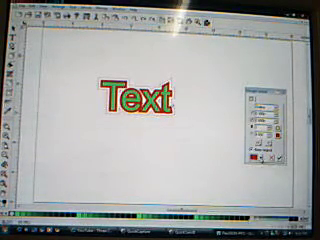
left_click(278, 157)
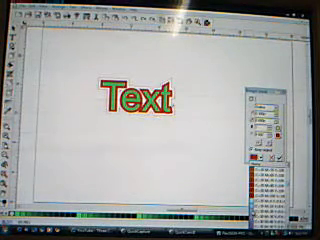
left_click(268, 175)
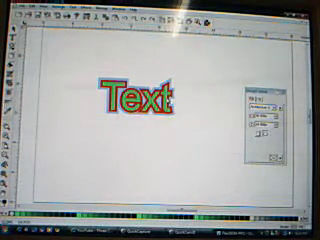
Break apart the outlined Text and drag the blue outline to the upper right.
left_click(172, 98)
right_click(168, 98)
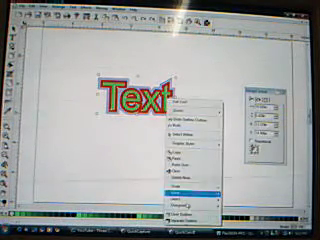
left_click(190, 222)
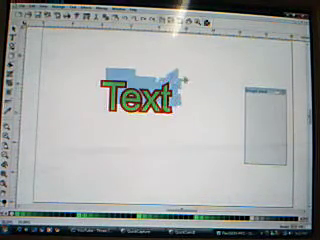
left_click_drag(140, 96, 200, 60)
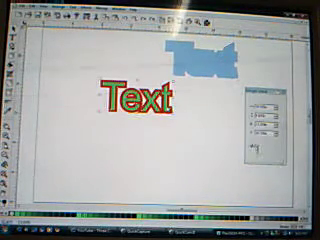
Break the red outline from the green letters and drag it down-right.
right_click(168, 100)
left_click(180, 222)
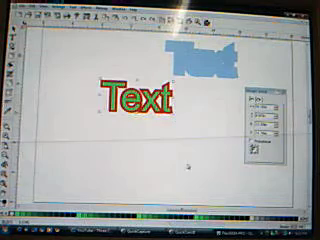
left_click_drag(140, 96, 170, 148)
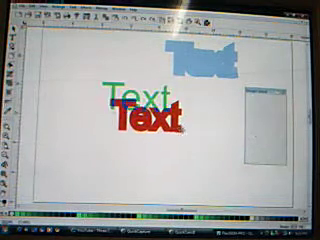